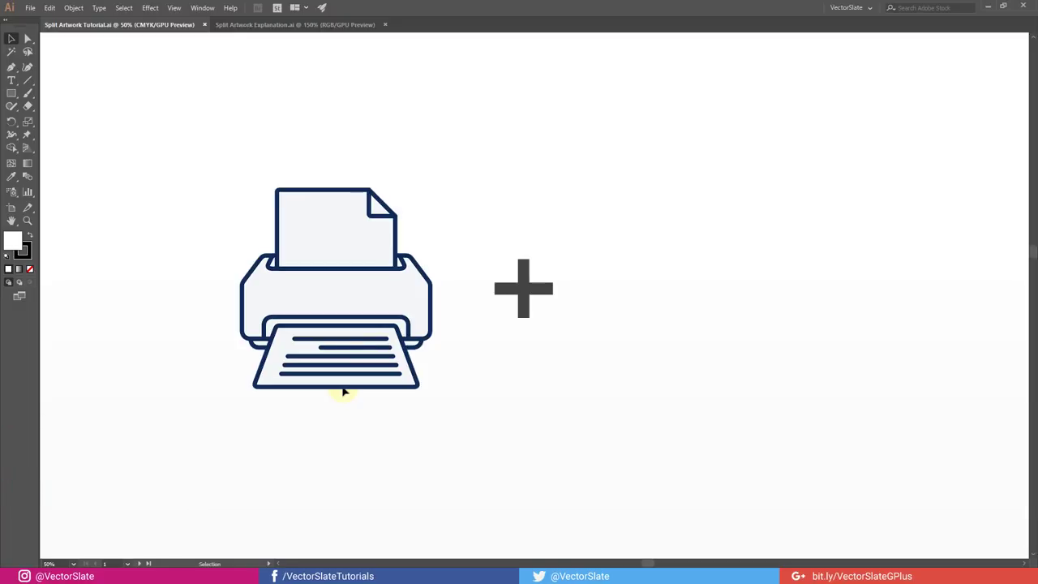
- Pan to the TOLD YOU SO poster and show its Layer 3, Content and Frame & Background layers
{"action": "key", "text": "space"}
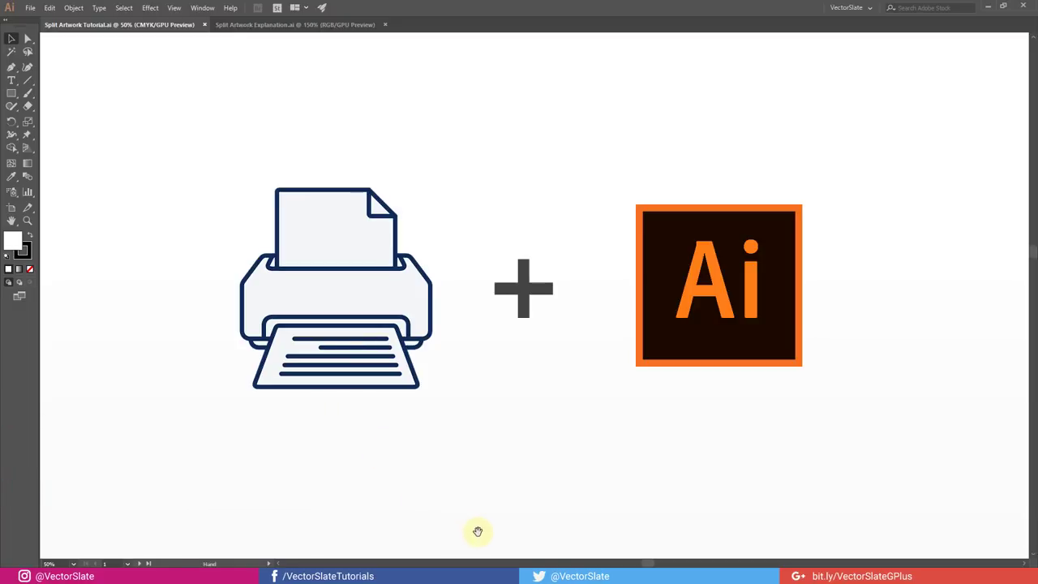
{"action": "left_click_drag", "start_coordinate": [475, 530], "coordinate": [489, 162]}
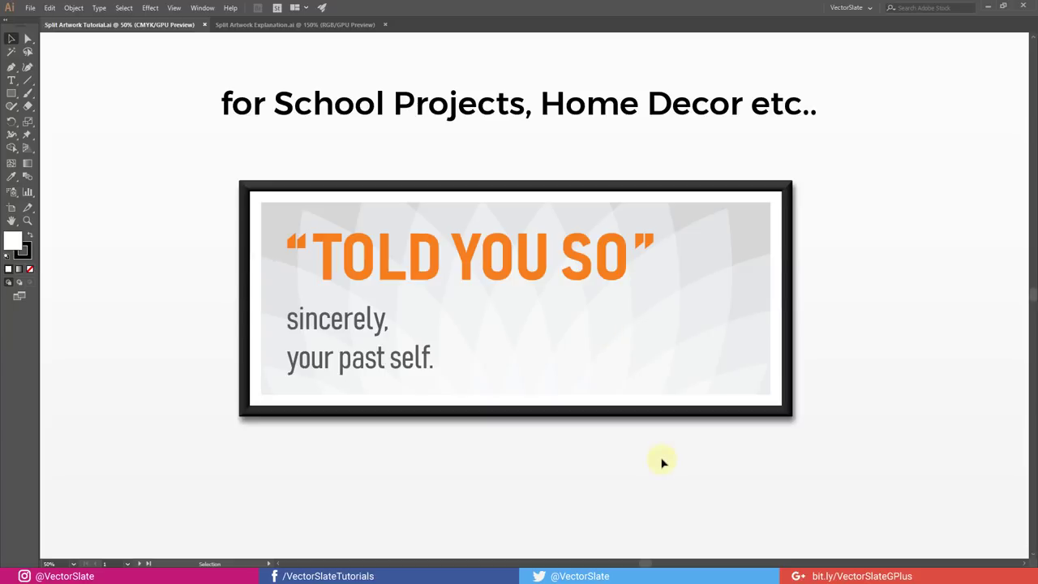
{"action": "key", "text": "F7"}
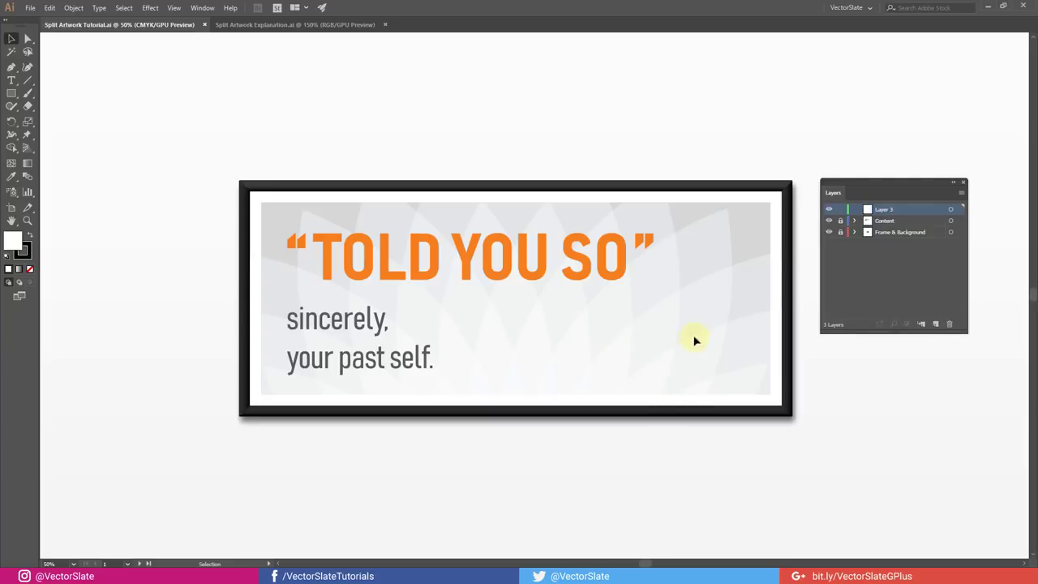
- Hide the Frame & Background layer and bring up the Print dialog
{"action": "left_click", "coordinate": [829, 233]}
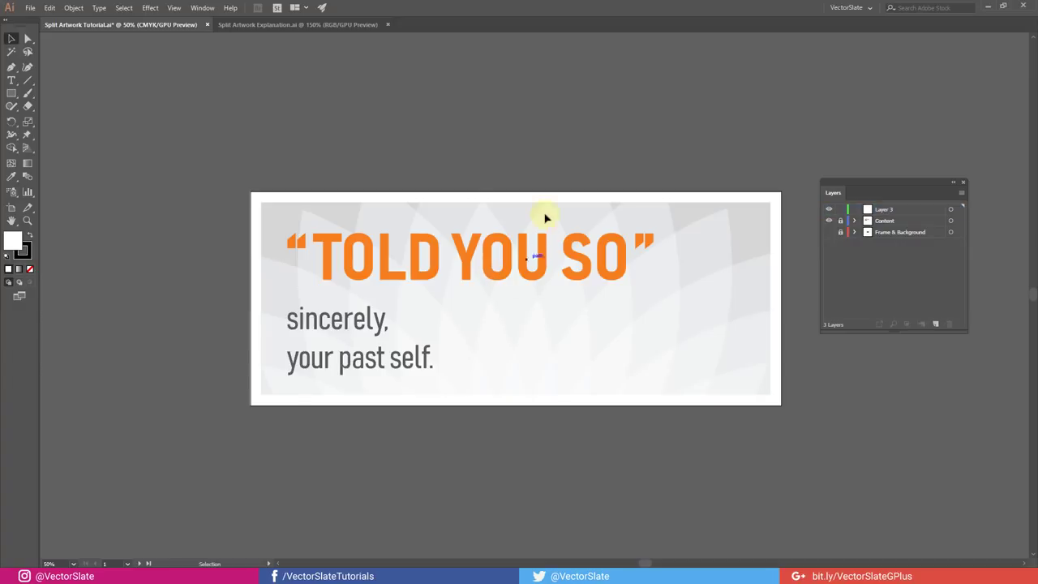
{"action": "key", "text": "F7"}
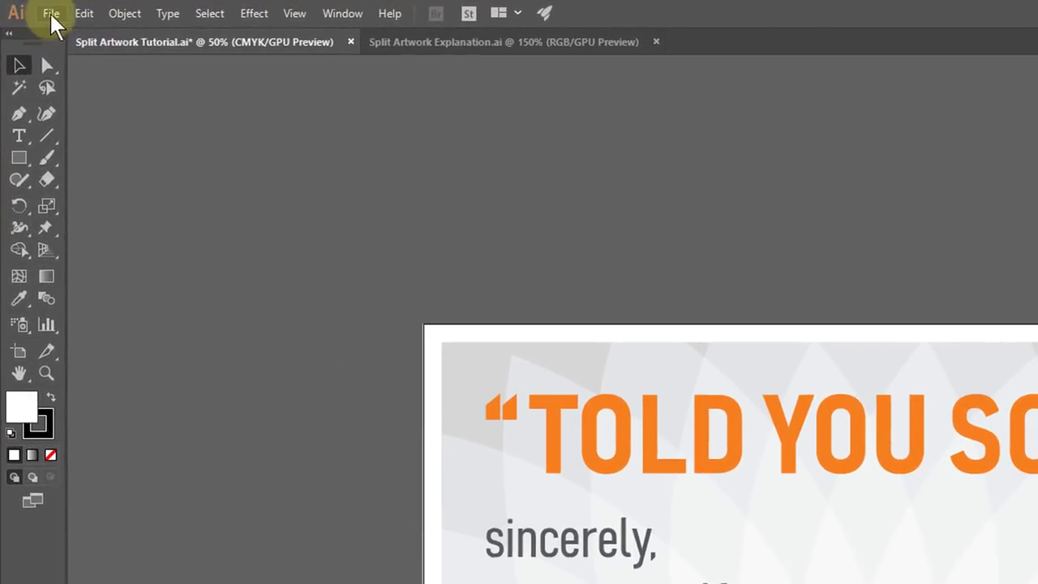
{"action": "left_click", "coordinate": [52, 14]}
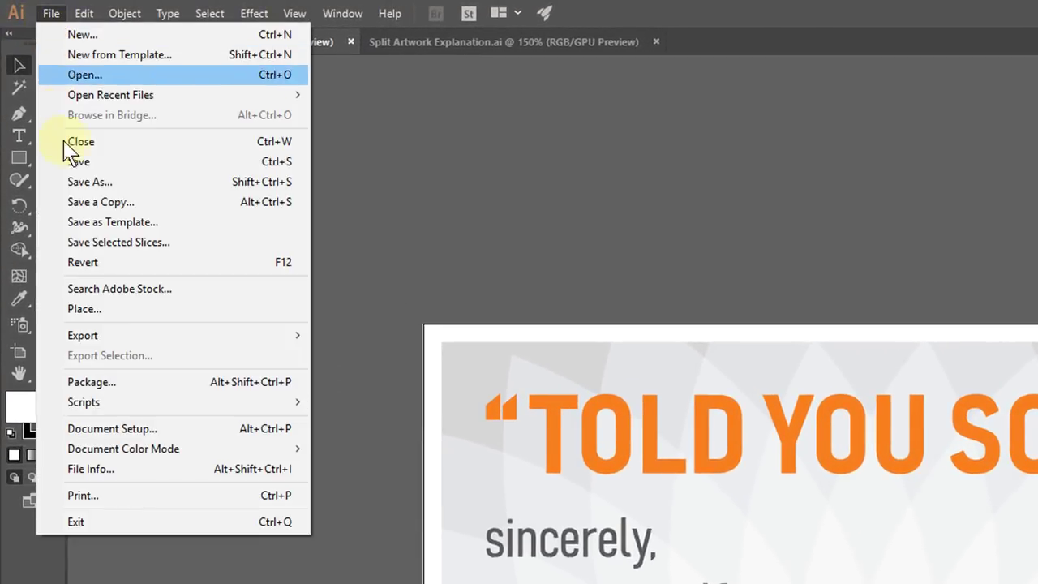
{"action": "left_click", "coordinate": [94, 498]}
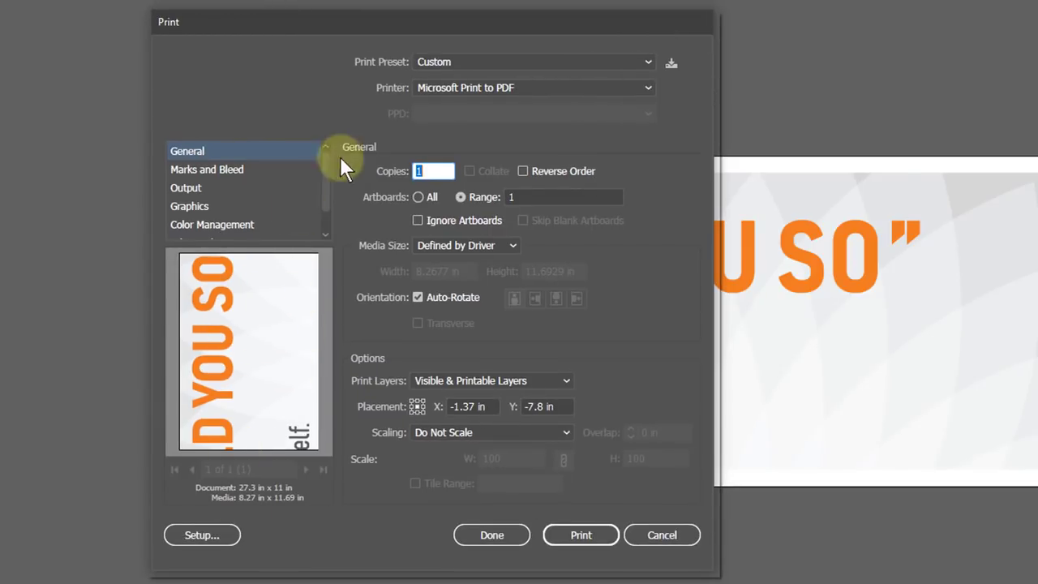
{"action": "left_click", "coordinate": [448, 59]}
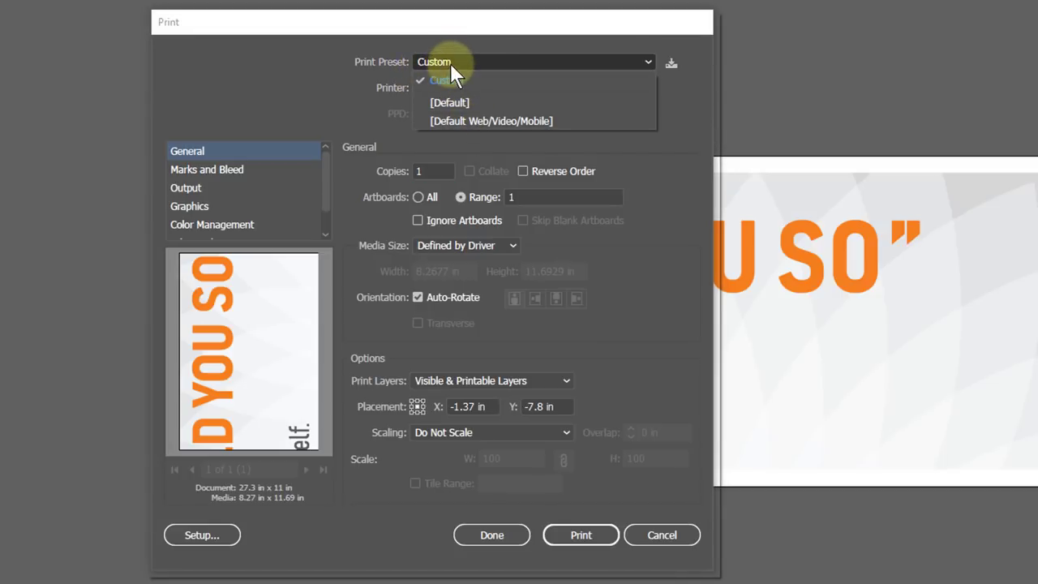
{"action": "left_click", "coordinate": [450, 63]}
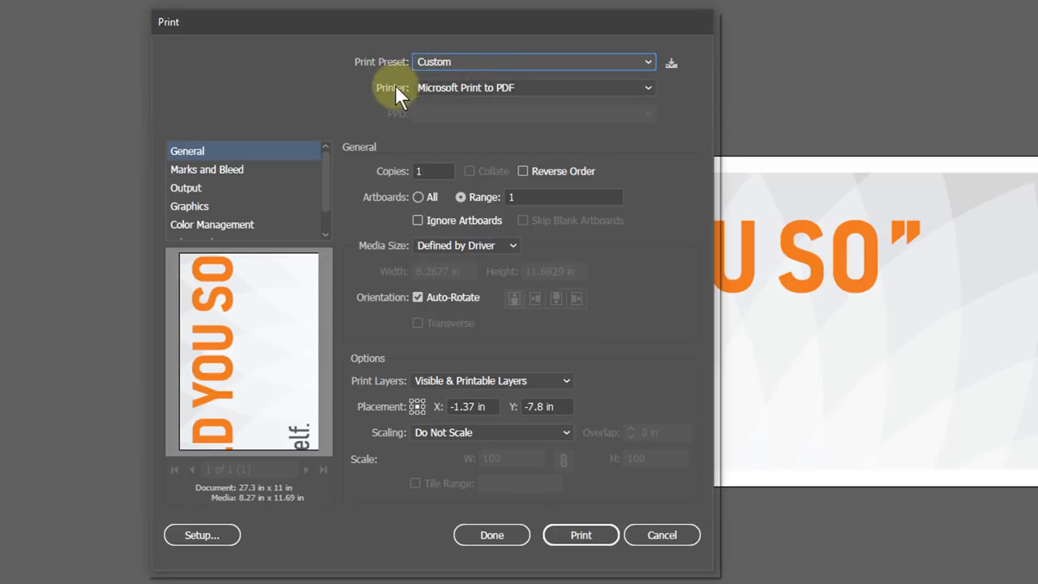
{"action": "left_click", "coordinate": [426, 85]}
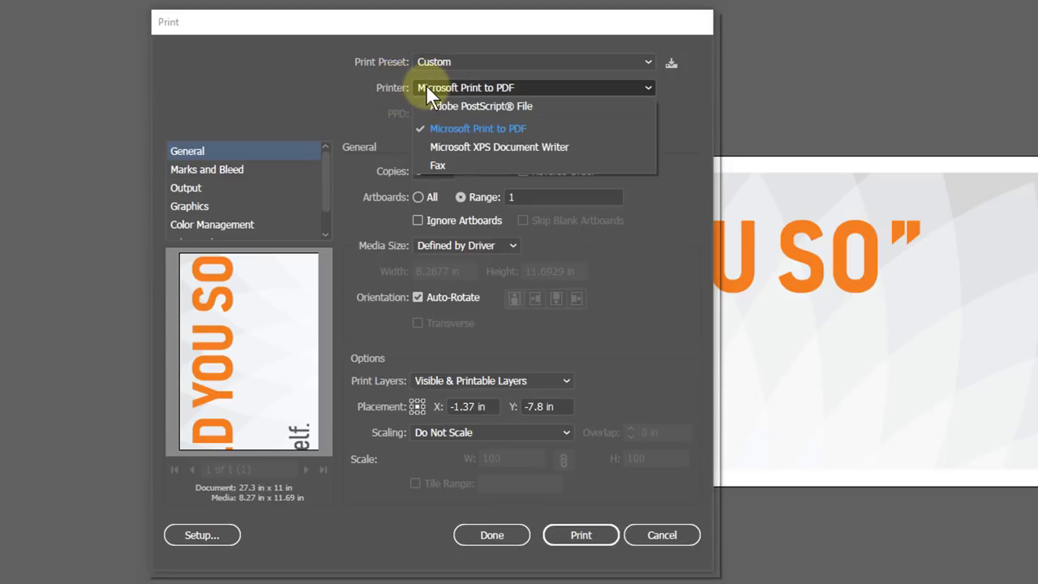
{"action": "left_click", "coordinate": [482, 128]}
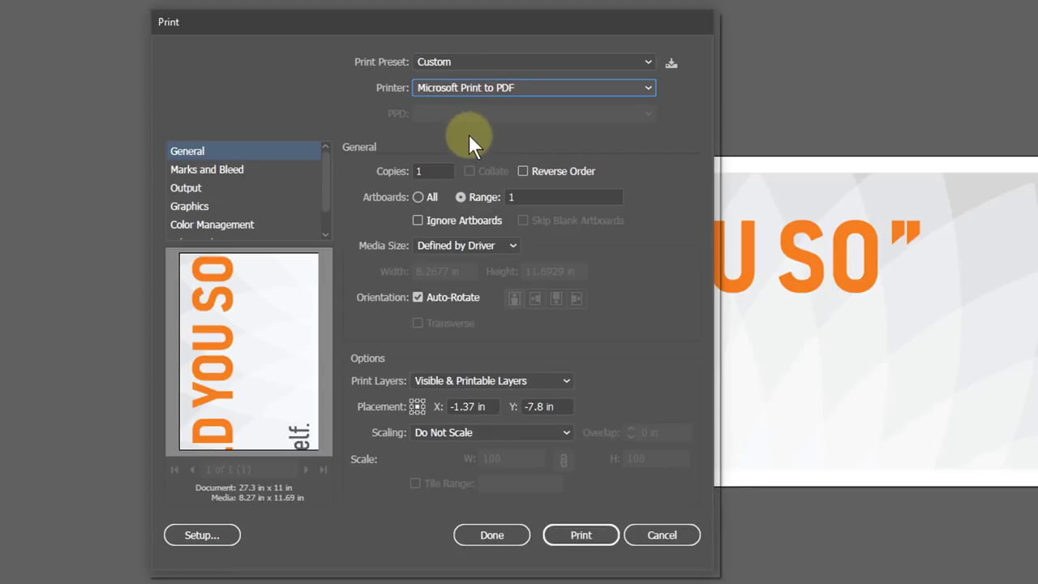
{"action": "left_click", "coordinate": [438, 171]}
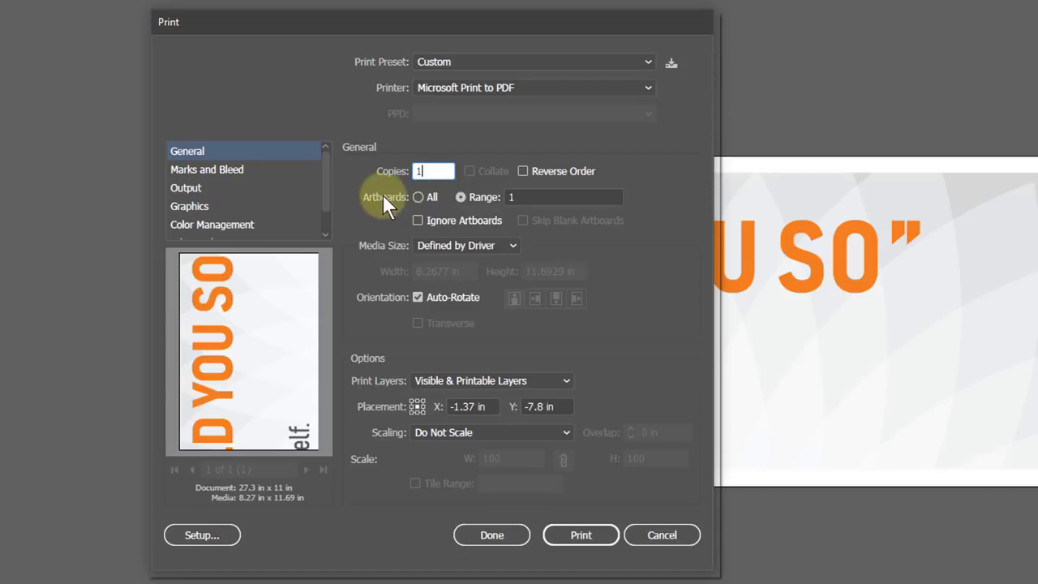
{"action": "left_click", "coordinate": [459, 197]}
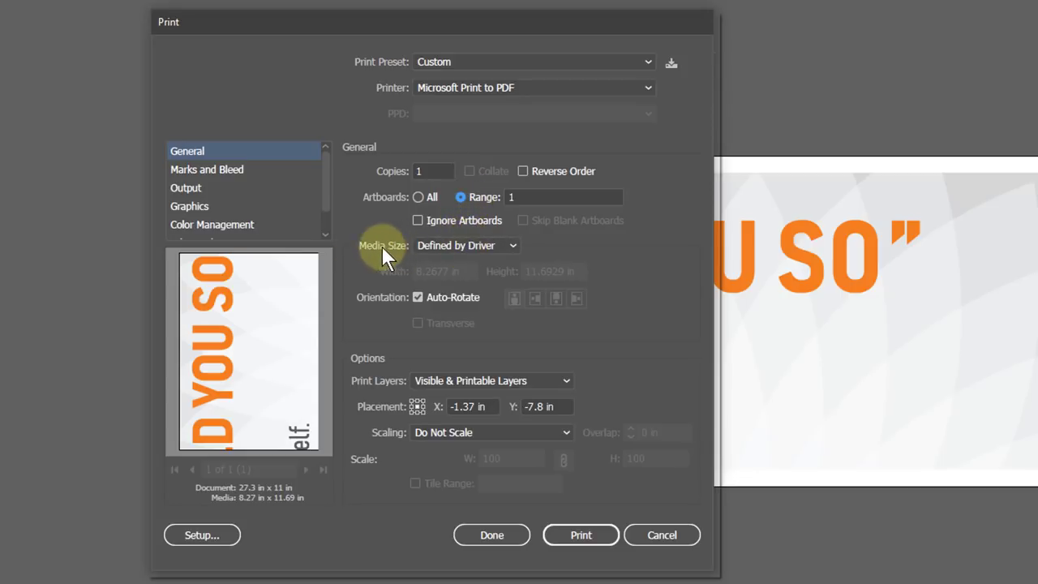
- Set media size to A4 with Auto-Rotate off, keeping Visible & Printable Layers
{"action": "left_click", "coordinate": [465, 244]}
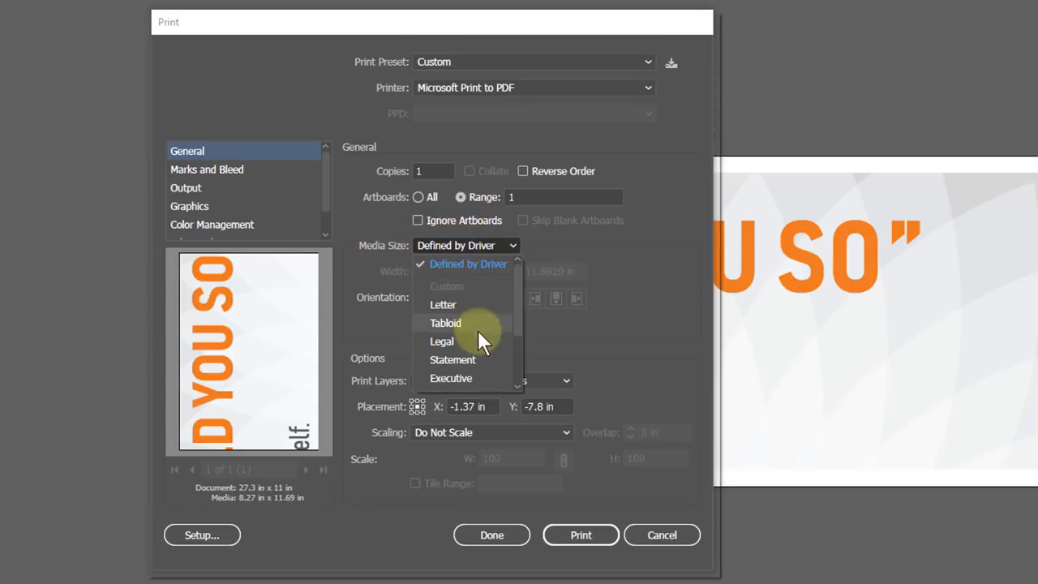
{"action": "scroll", "coordinate": [479, 341], "scroll_direction": "down", "scroll_amount": 2}
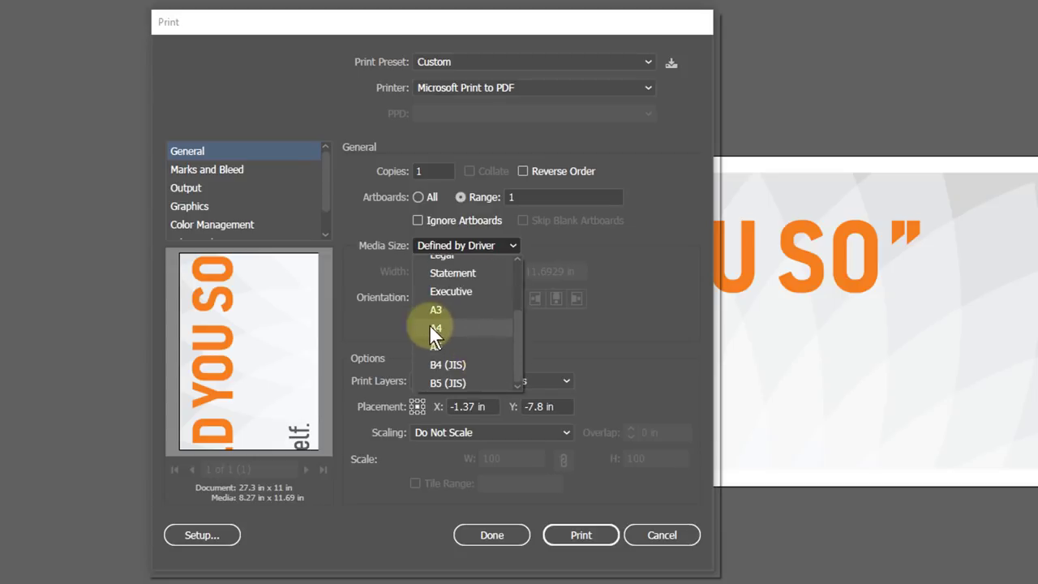
{"action": "left_click", "coordinate": [450, 328]}
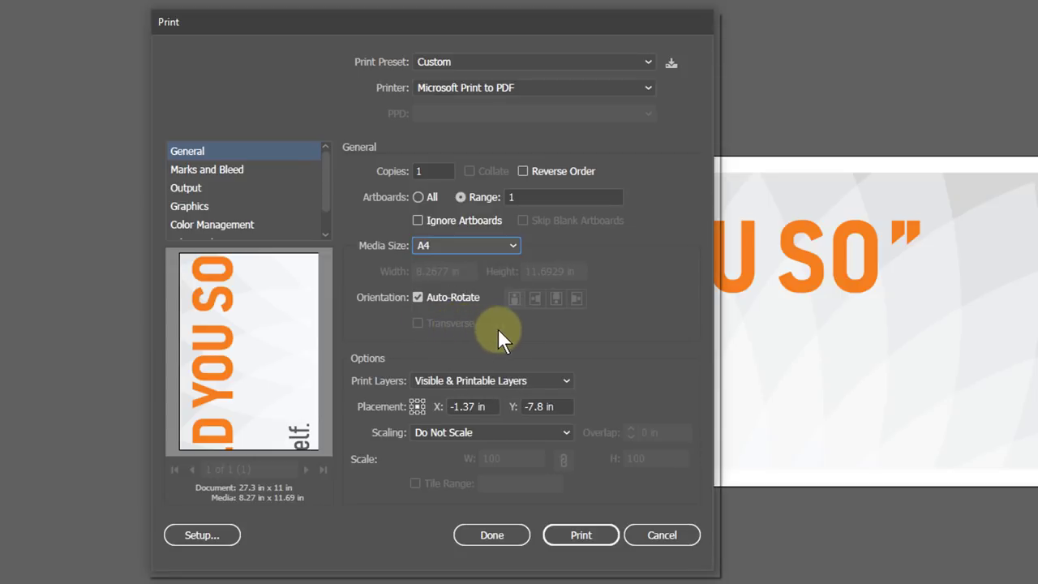
{"action": "left_click", "coordinate": [423, 297]}
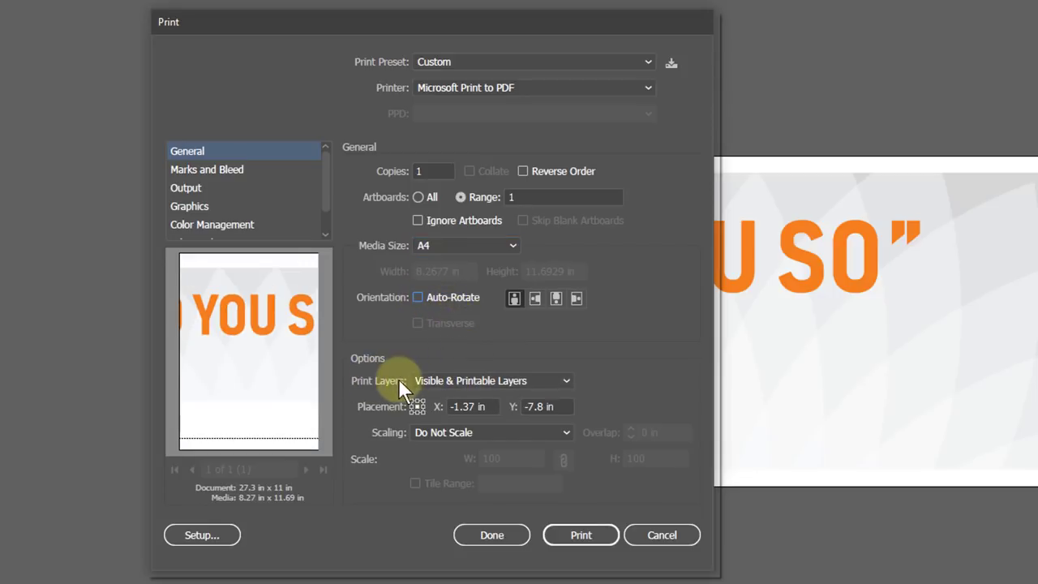
{"action": "left_click", "coordinate": [457, 380]}
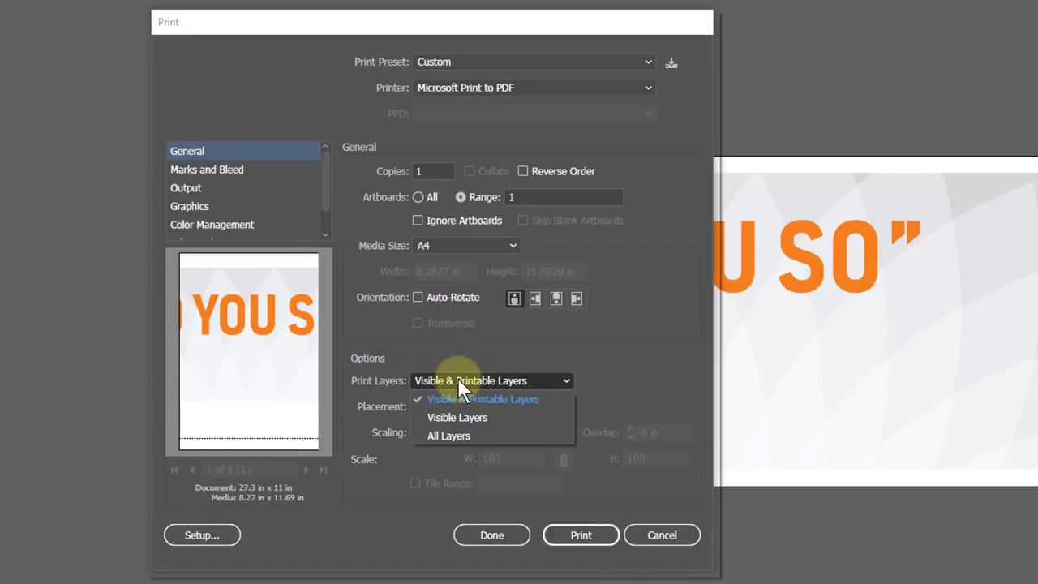
{"action": "left_click", "coordinate": [459, 381]}
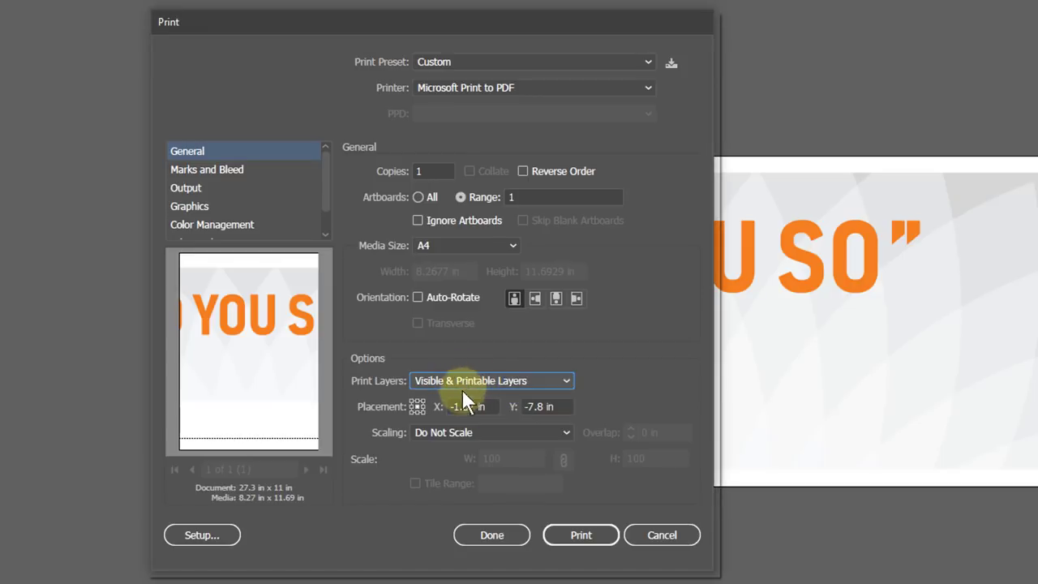
{"action": "left_click", "coordinate": [428, 432]}
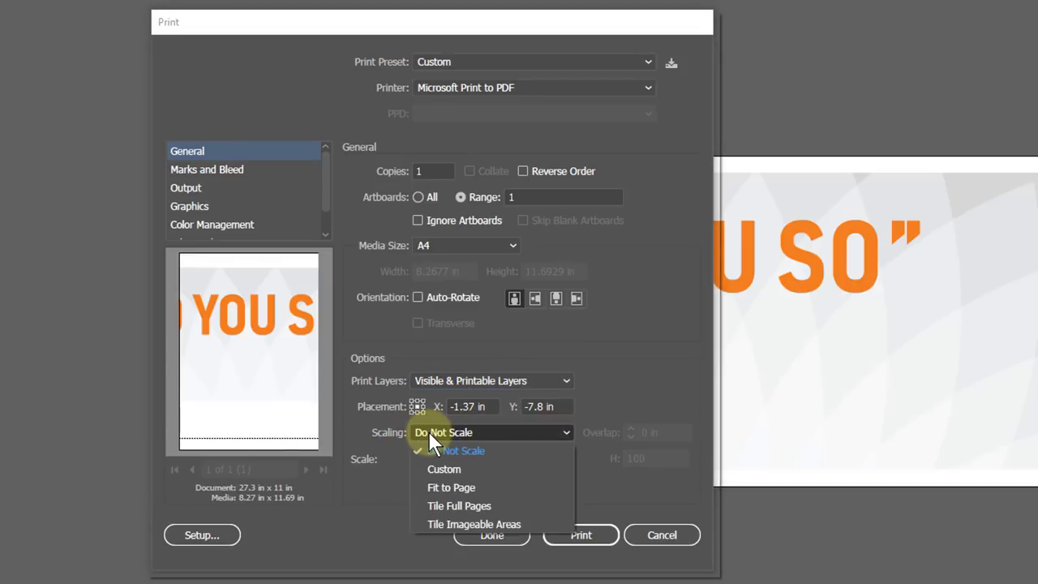
{"action": "left_click", "coordinate": [458, 506]}
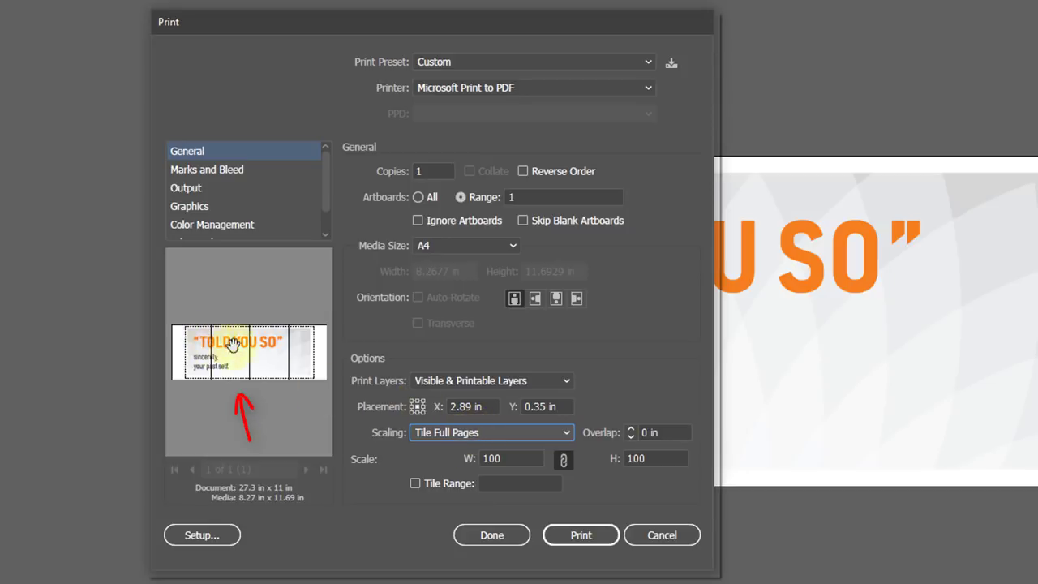
{"action": "left_click_drag", "start_coordinate": [191, 348], "coordinate": [312, 343]}
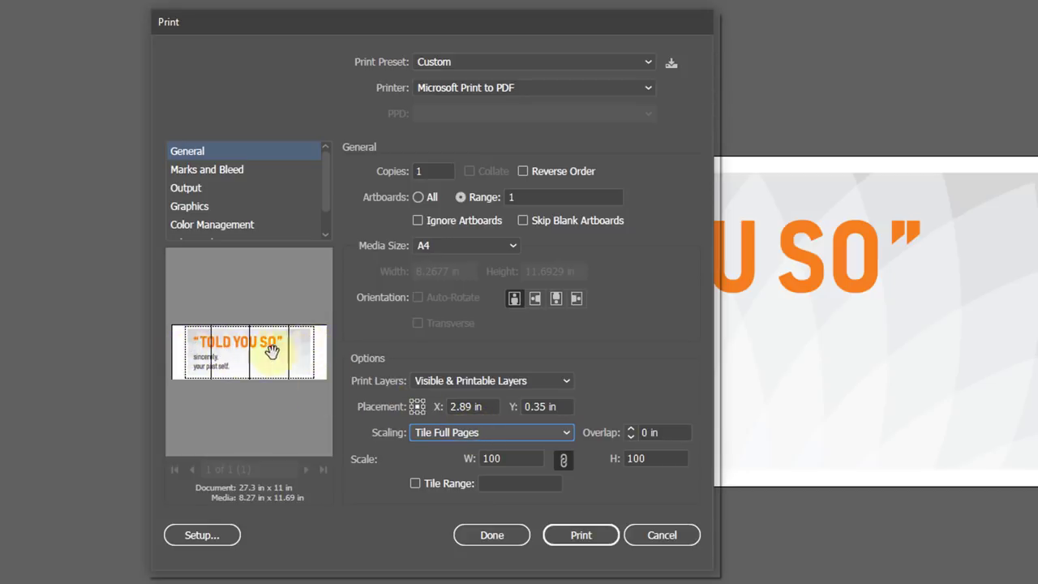
{"action": "left_click", "coordinate": [412, 404]}
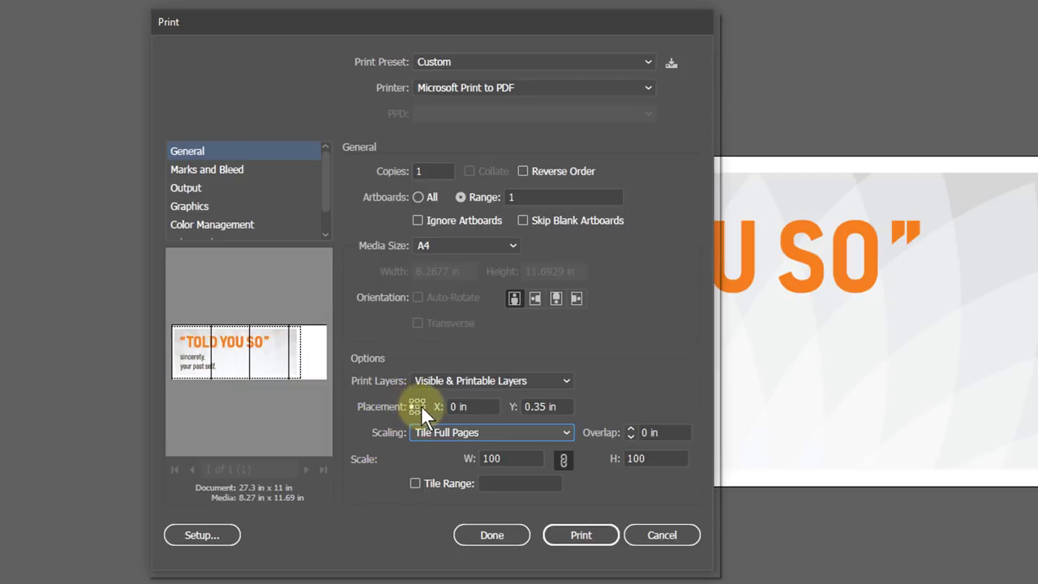
{"action": "left_click", "coordinate": [421, 405]}
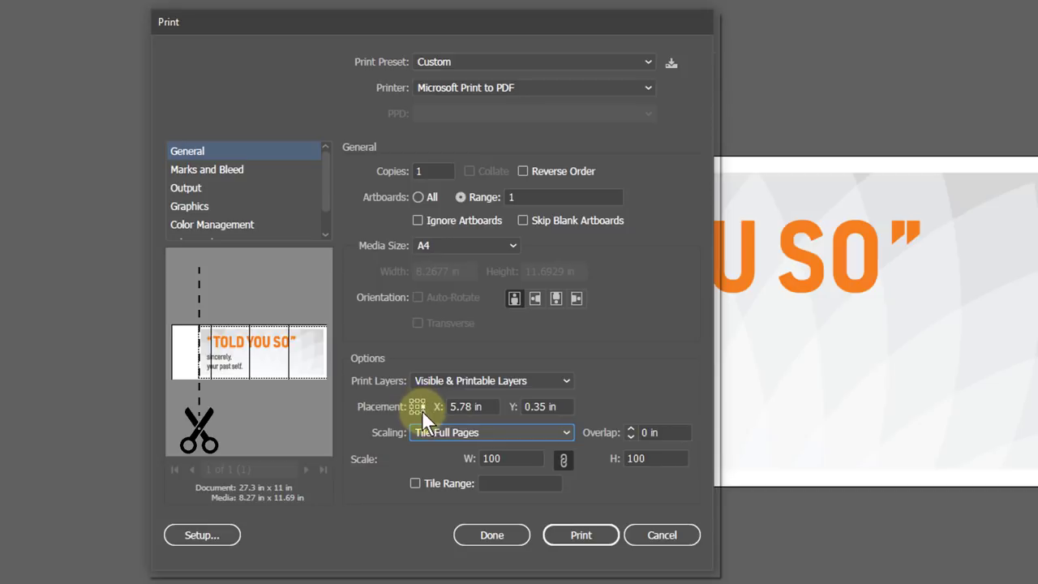
{"action": "left_click", "coordinate": [420, 411]}
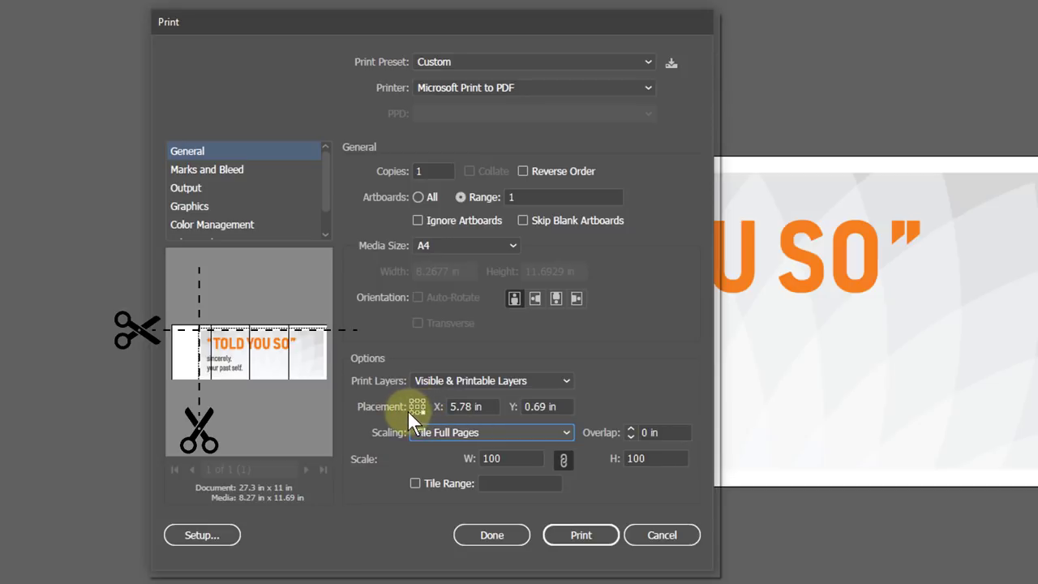
{"action": "left_click", "coordinate": [416, 405]}
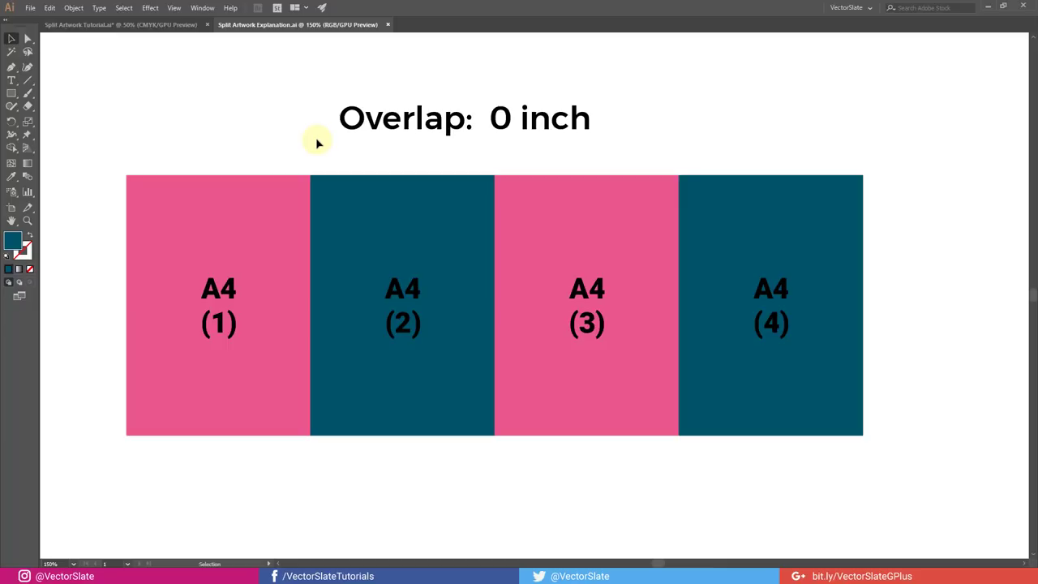
- Toggle Outline view on the explanation diagram, then pan down to the 0.25 inch overlap diagram
{"action": "key", "text": "ctrl+y"}
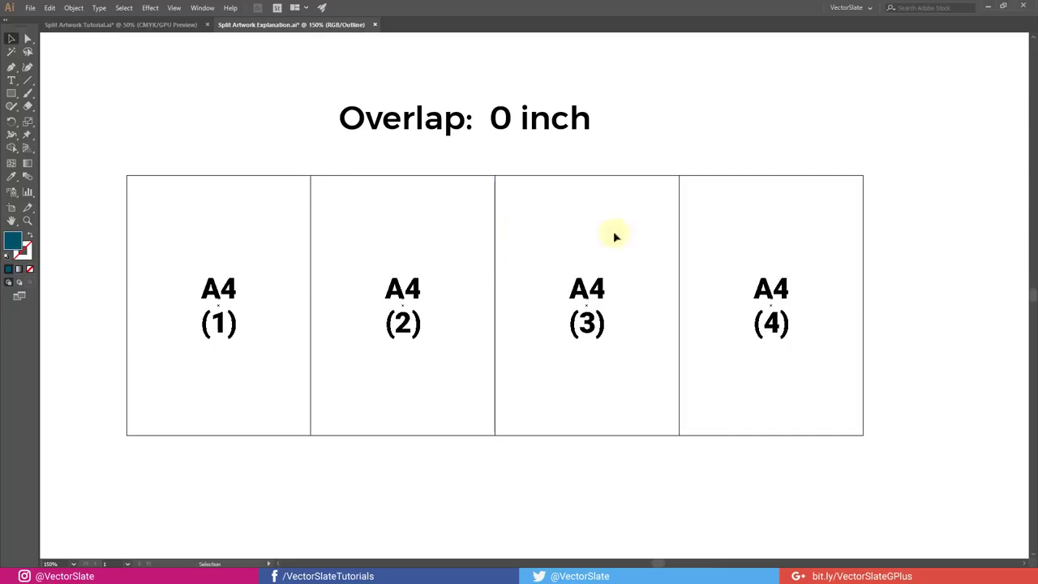
{"action": "key", "text": "ctrl+y"}
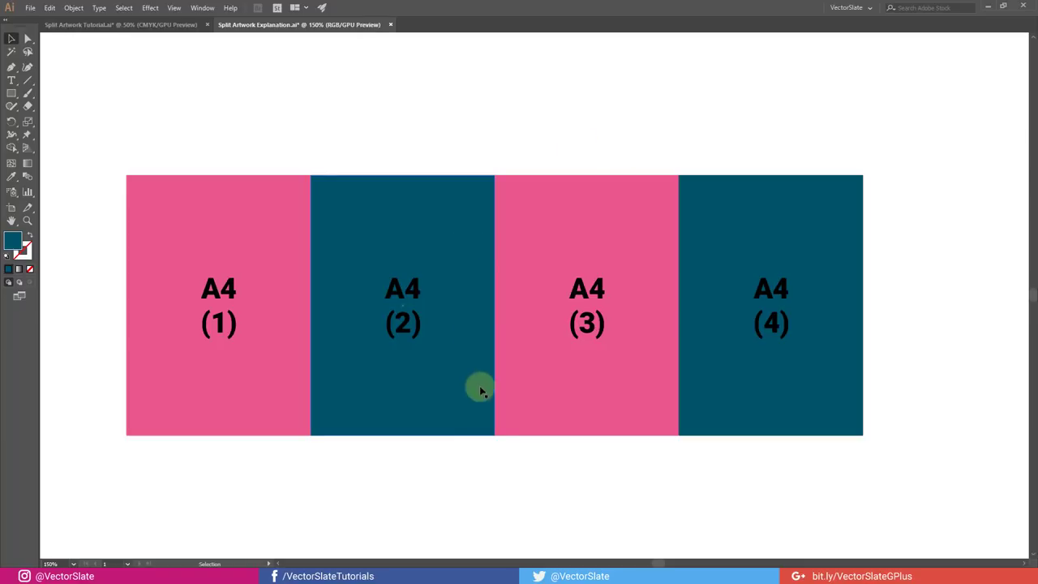
{"action": "left_click_drag", "start_coordinate": [514, 511], "coordinate": [503, 137]}
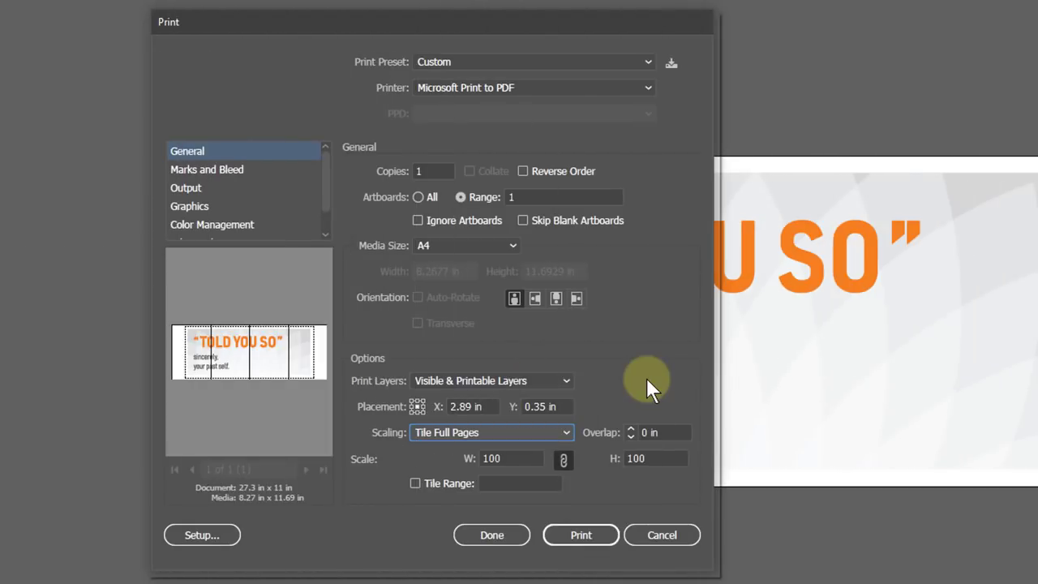
- Set the overlap between tiled pages to 0.25 in
{"action": "left_click", "coordinate": [653, 432]}
{"action": "type", "text": "0.25"}
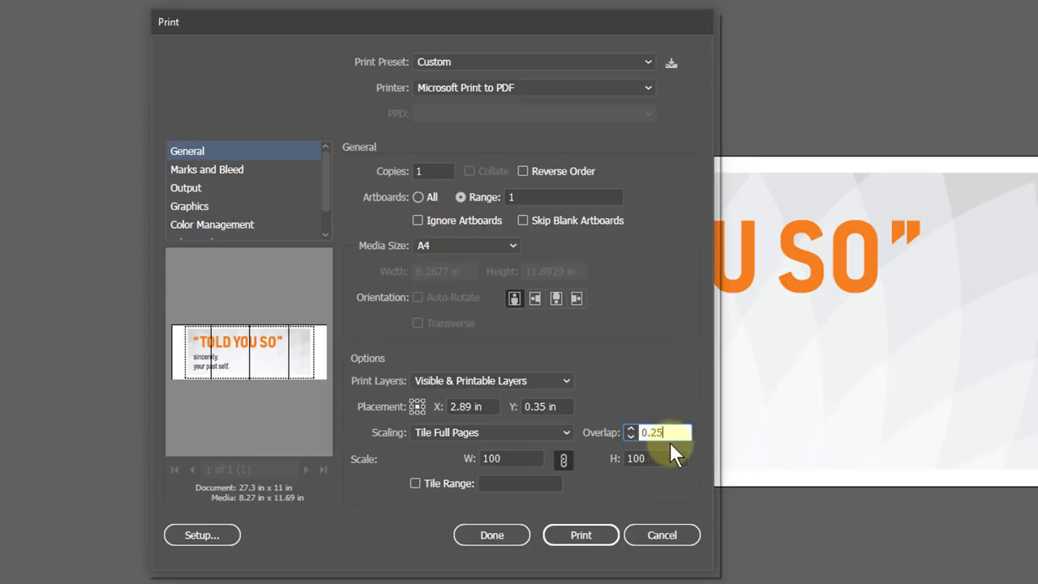
{"action": "key", "text": "Return"}
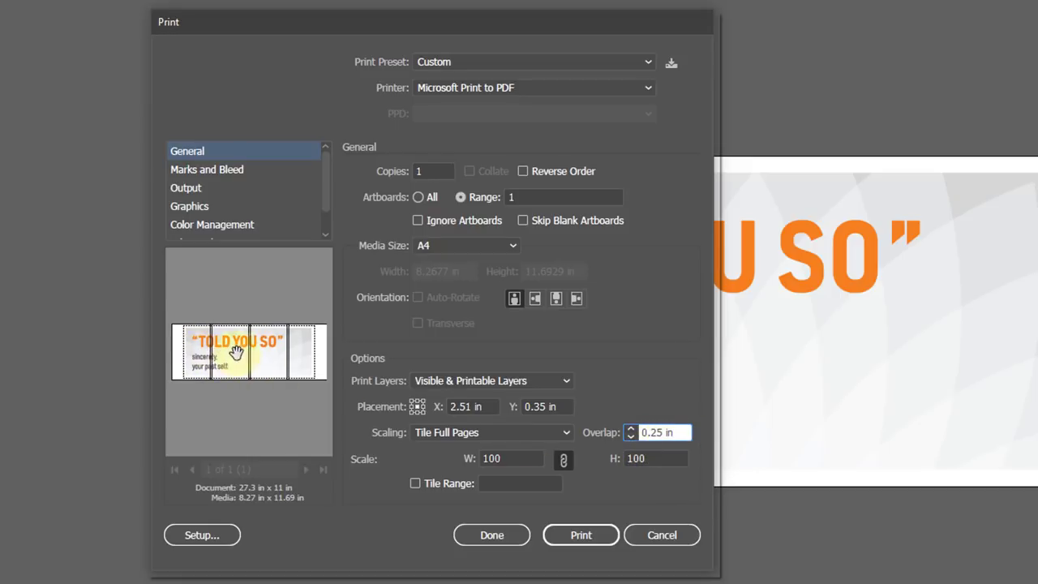
- Test landscape orientation and a 2-4 tile range, then revert to portrait with Tile Range off
{"action": "left_click", "coordinate": [535, 298]}
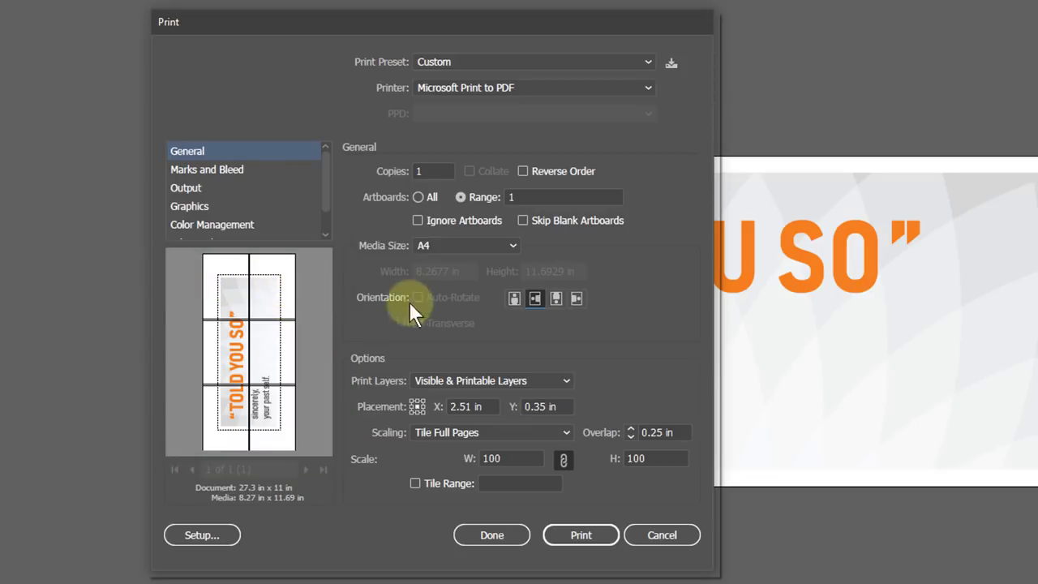
{"action": "left_click", "coordinate": [515, 299]}
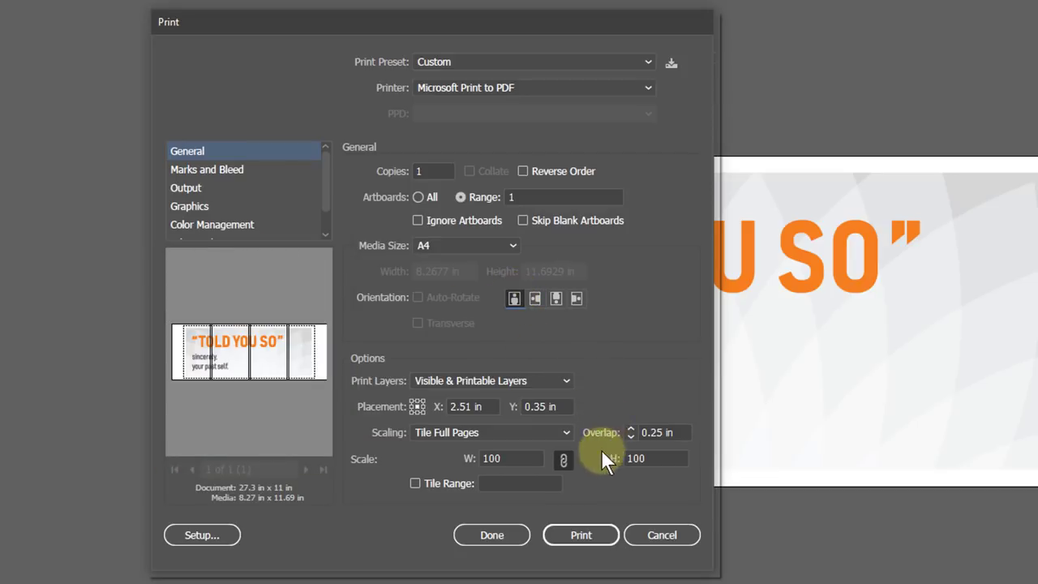
{"action": "left_click", "coordinate": [415, 484]}
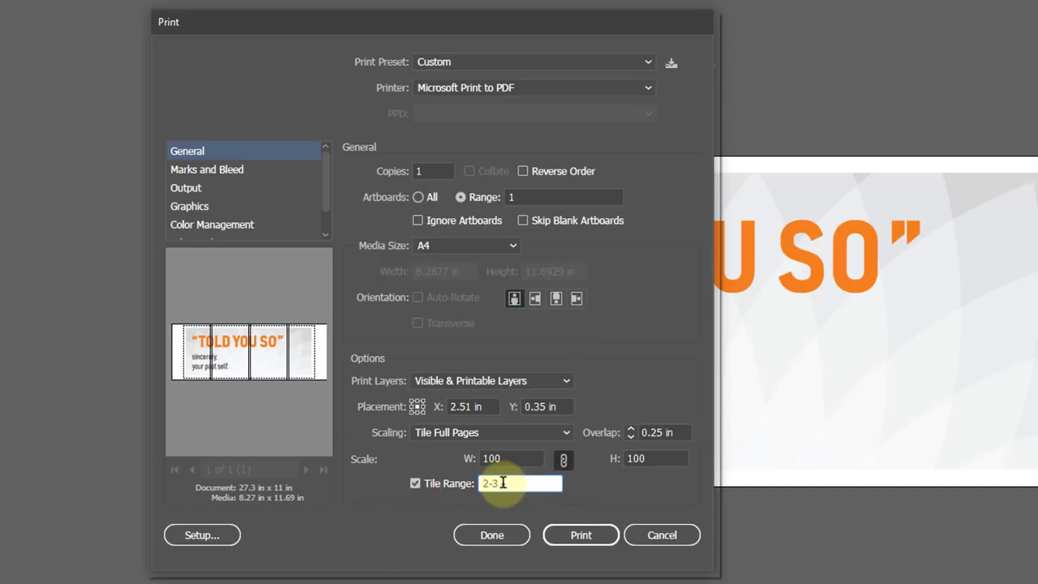
{"action": "type", "text": "2-3"}
{"action": "type", "text": "4"}
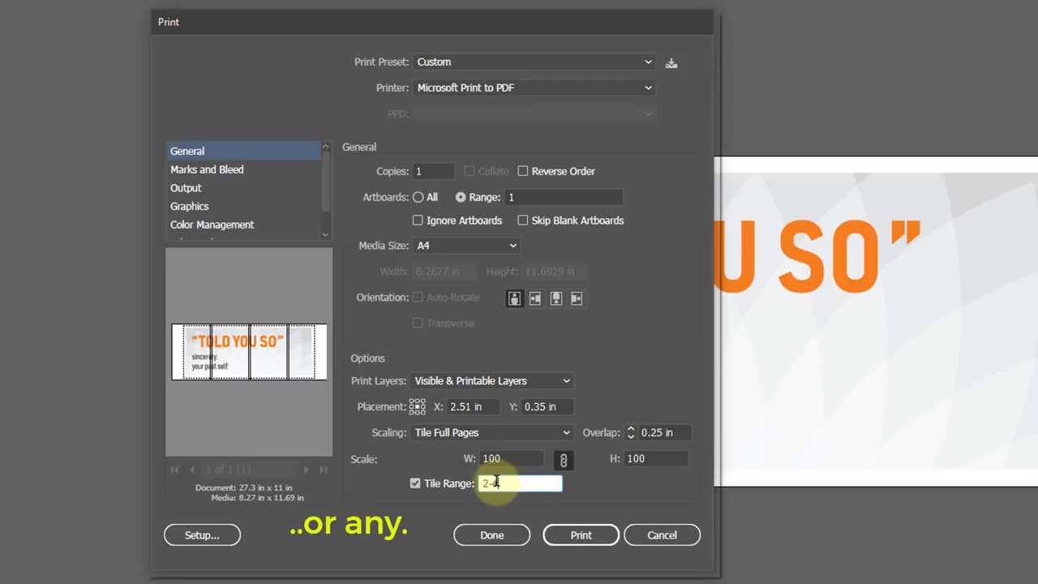
{"action": "left_click", "coordinate": [412, 482]}
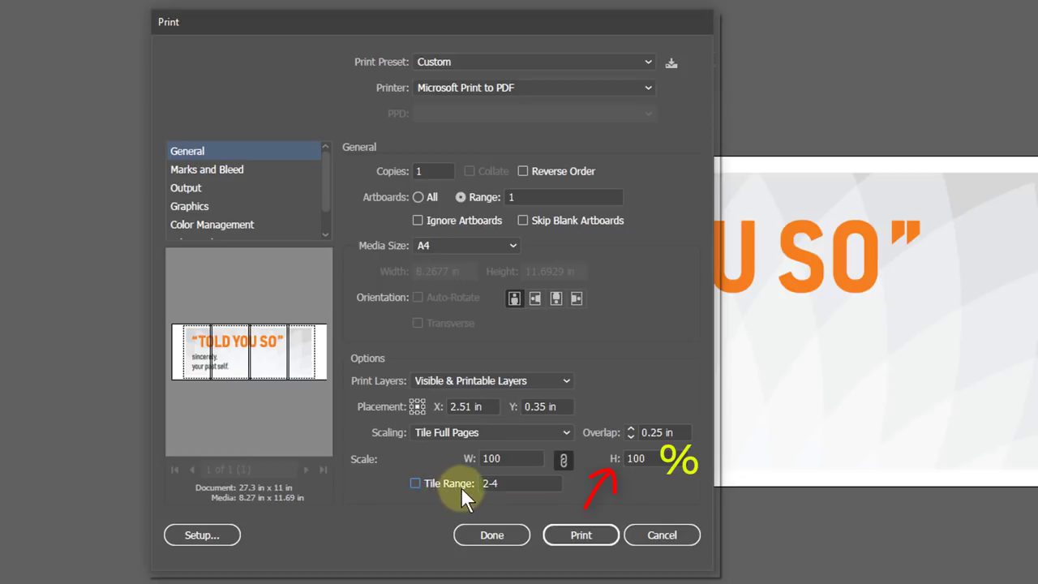
- Review the Marks and Bleed, Output and other print panels, then print from General
{"action": "left_click", "coordinate": [503, 537]}
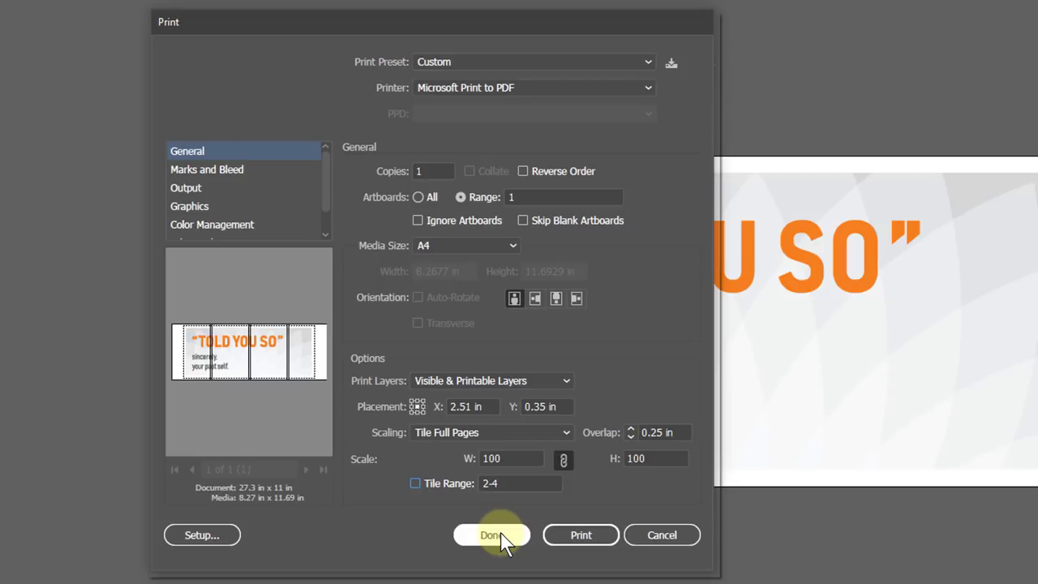
{"action": "left_click", "coordinate": [207, 188]}
{"action": "left_click", "coordinate": [205, 172]}
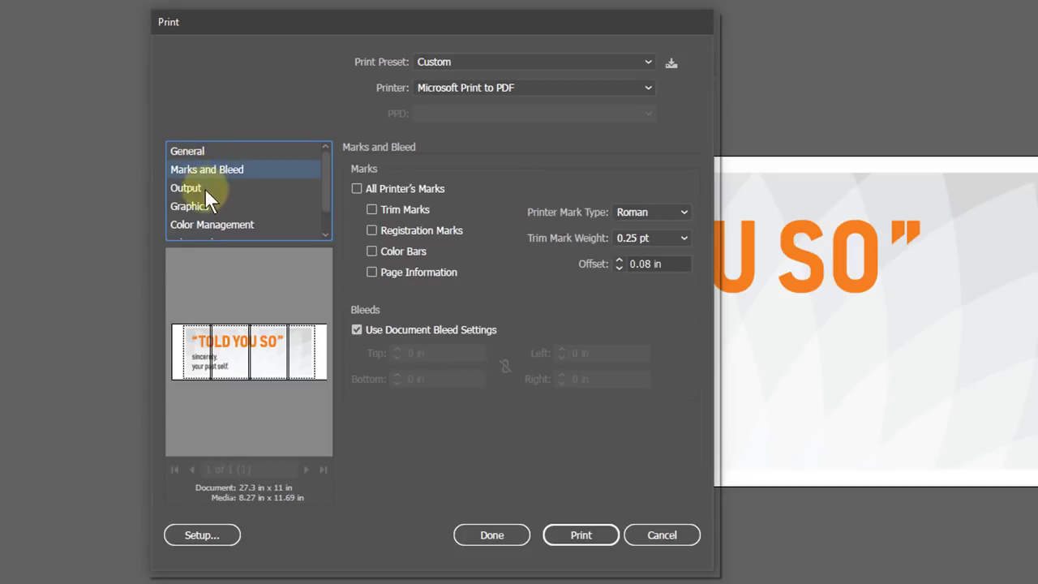
{"action": "left_click", "coordinate": [211, 206]}
{"action": "left_click", "coordinate": [215, 223]}
{"action": "key", "text": "Down"}
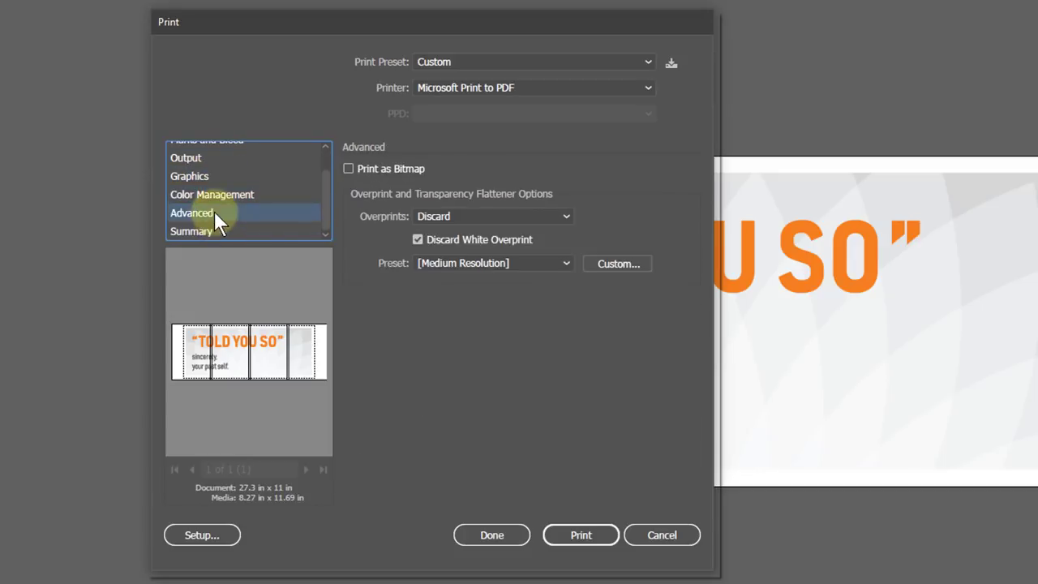
{"action": "key", "text": "Down"}
{"action": "scroll", "coordinate": [217, 211], "scroll_direction": "up", "scroll_amount": 3}
{"action": "left_click", "coordinate": [202, 151]}
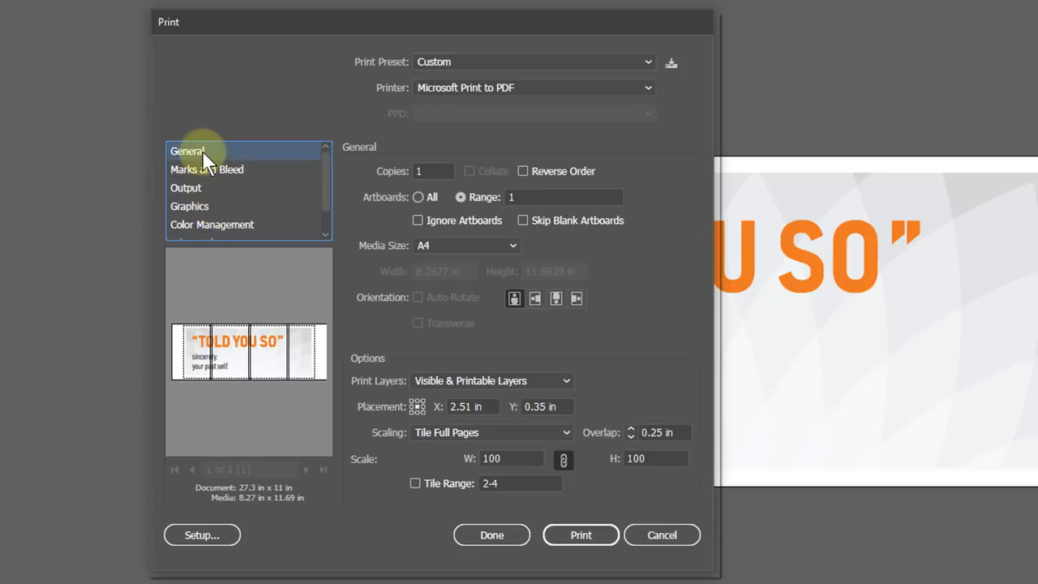
{"action": "left_click", "coordinate": [578, 532]}
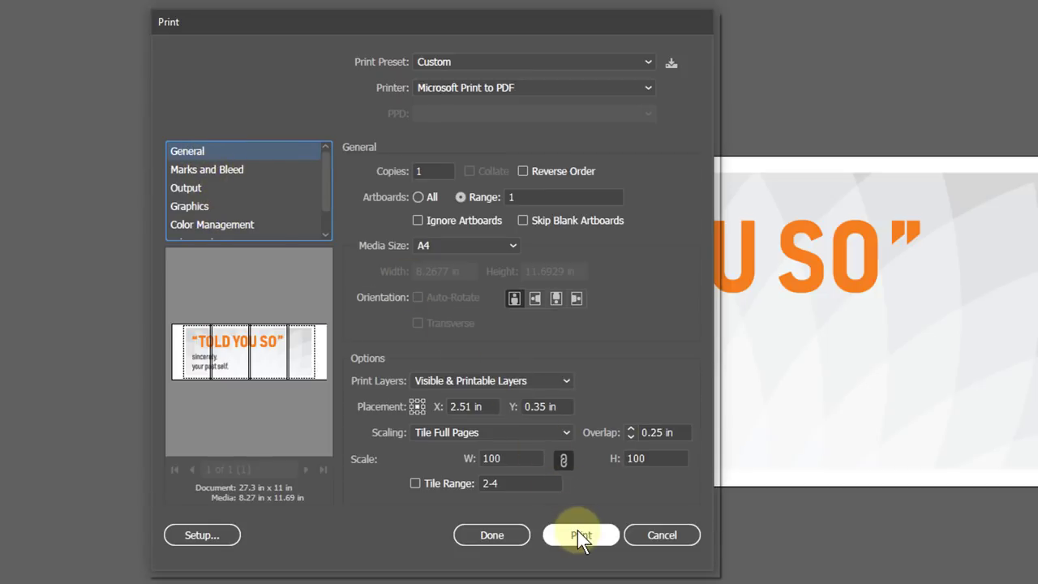